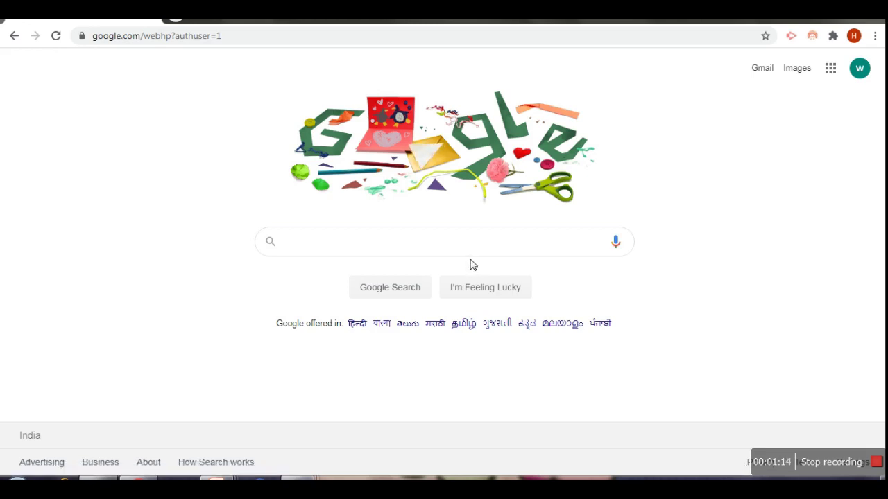
Step: Go from the Google apps grid to Drive and create a new blank Google Sheets file
{"action": "left_click", "coordinate": [827, 80]}
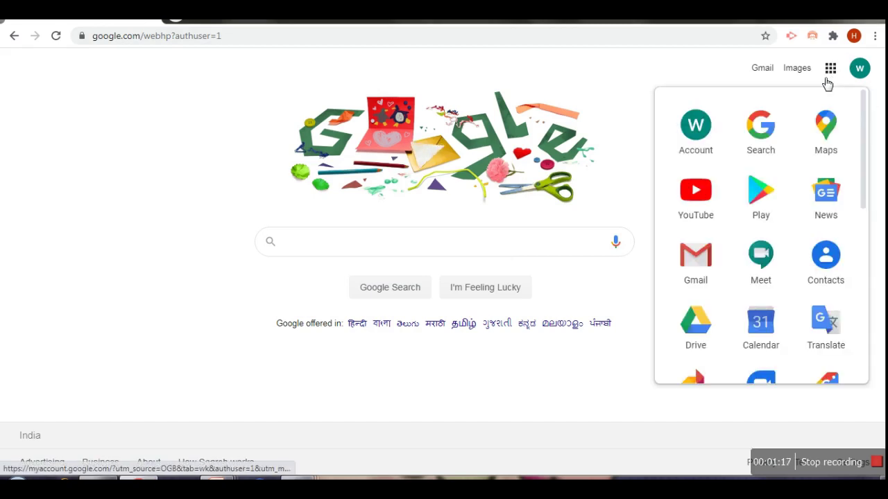
{"action": "left_click", "coordinate": [702, 330]}
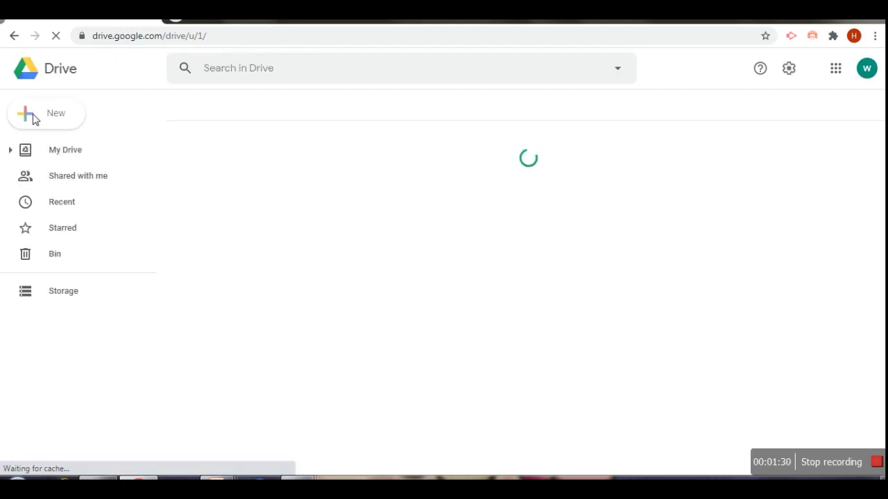
{"action": "left_click", "coordinate": [46, 118]}
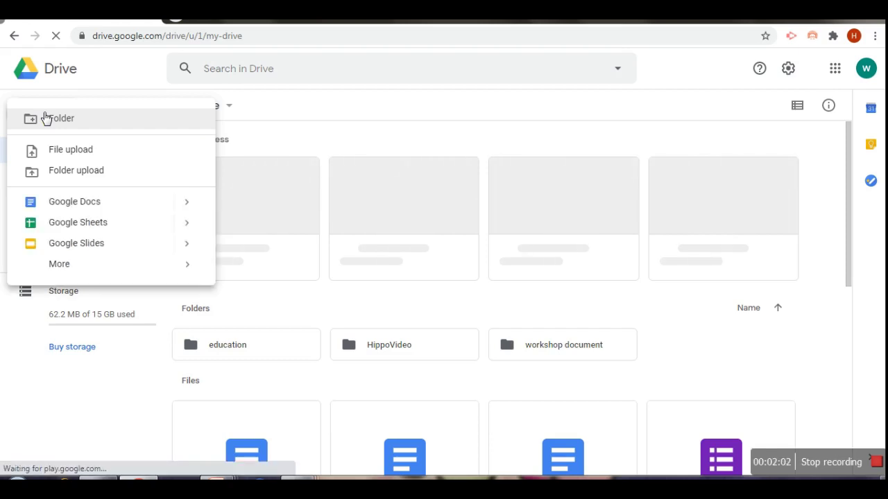
{"action": "left_click", "coordinate": [71, 223]}
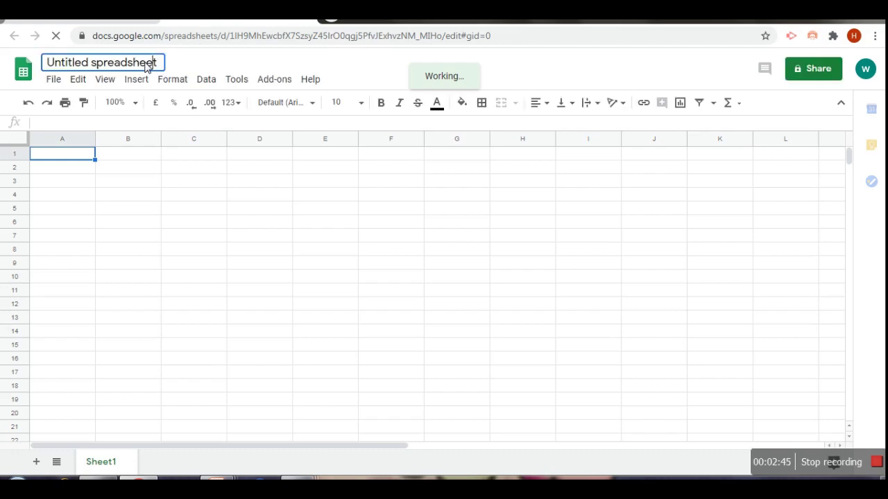
Step: Retitle the spreadsheet 'ACADEMIC RECORD', replacing the mistyped first attempt 'ACADEMIC RECORS'
{"action": "left_click", "coordinate": [147, 67]}
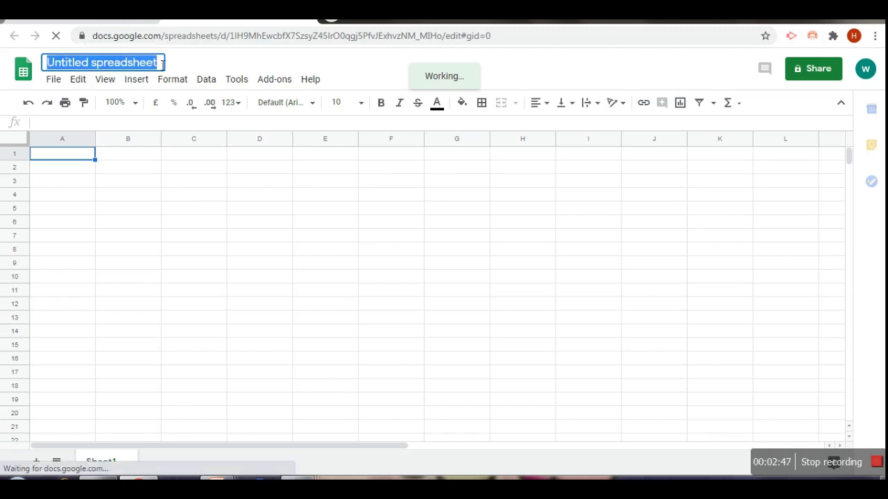
{"action": "type", "text": "ACADEMI"}
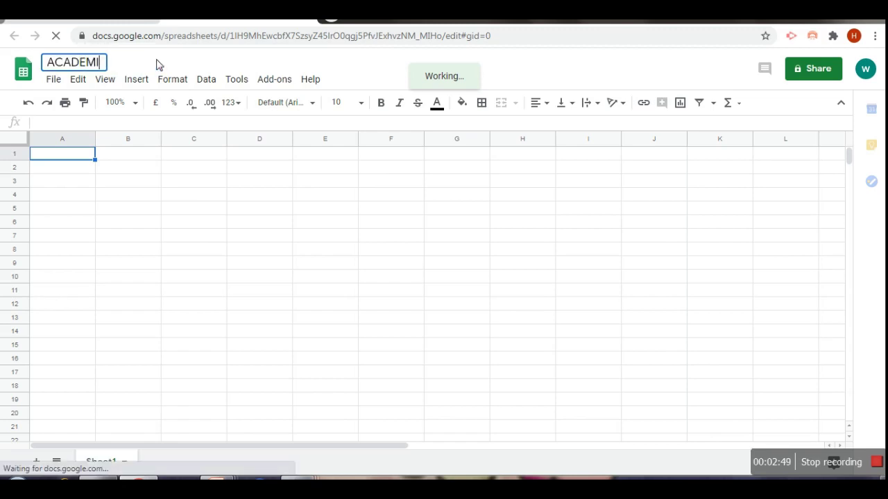
{"action": "type", "text": "C RECOR"}
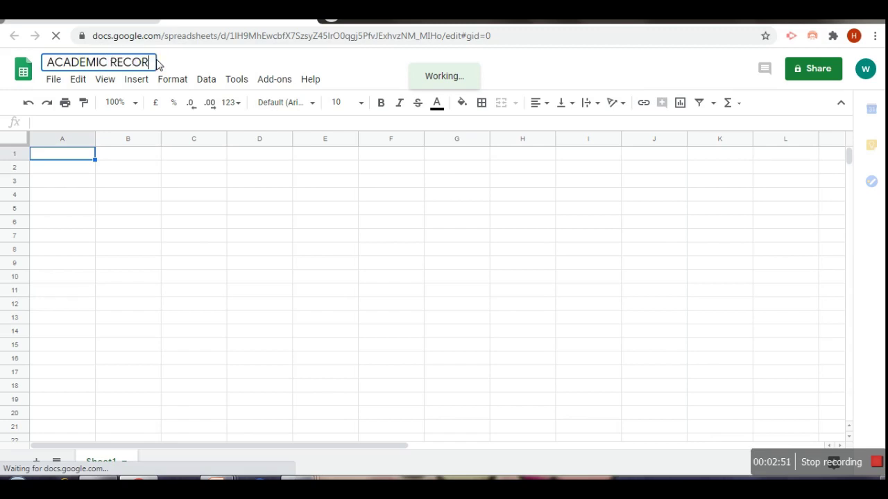
{"action": "type", "text": "S"}
{"action": "key", "text": "BackSpace"}
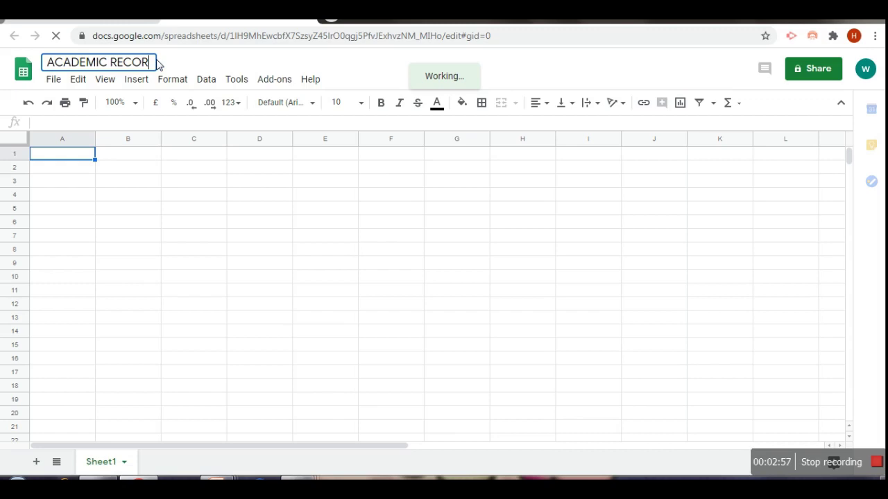
{"action": "key", "text": "ctrl+z"}
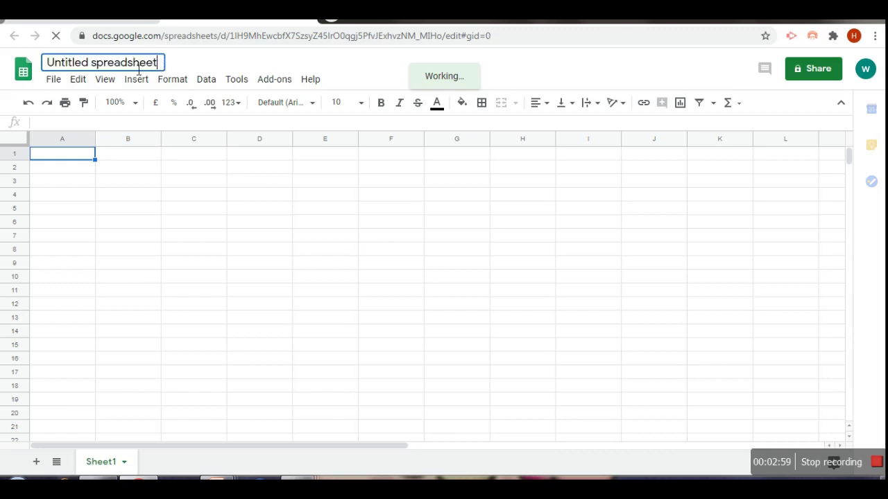
{"action": "key", "text": "ctrl+shift+Left"}
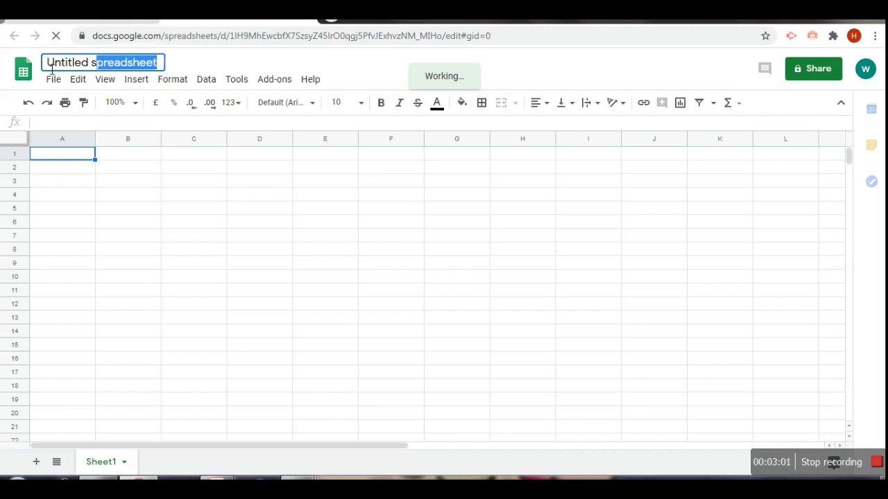
{"action": "key", "text": "ctrl+shift+Left"}
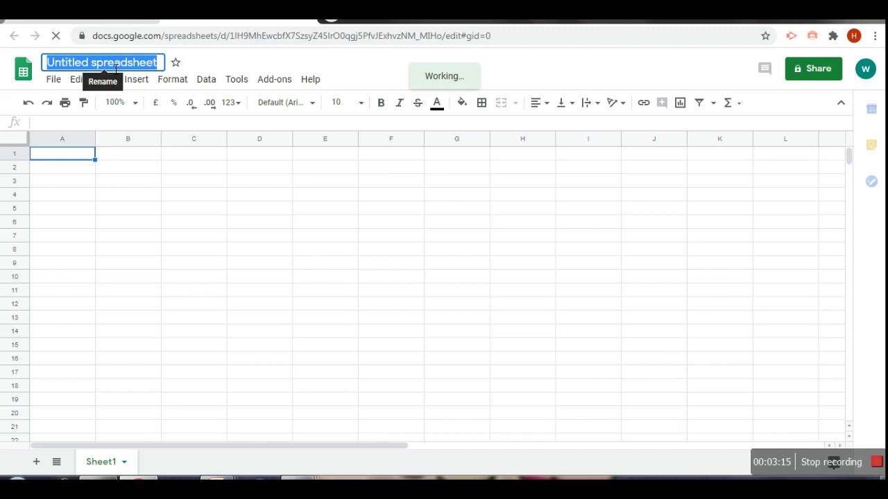
{"action": "left_click", "coordinate": [116, 67]}
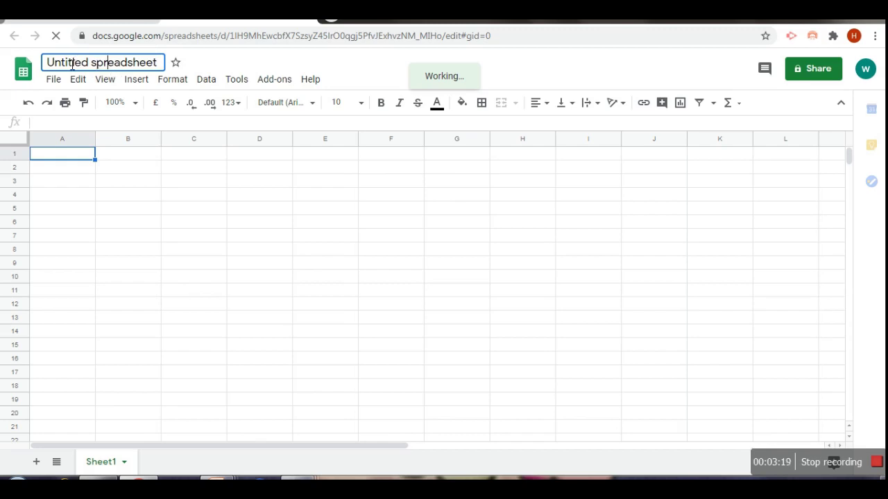
{"action": "left_click_drag", "start_coordinate": [47, 67], "coordinate": [168, 70]}
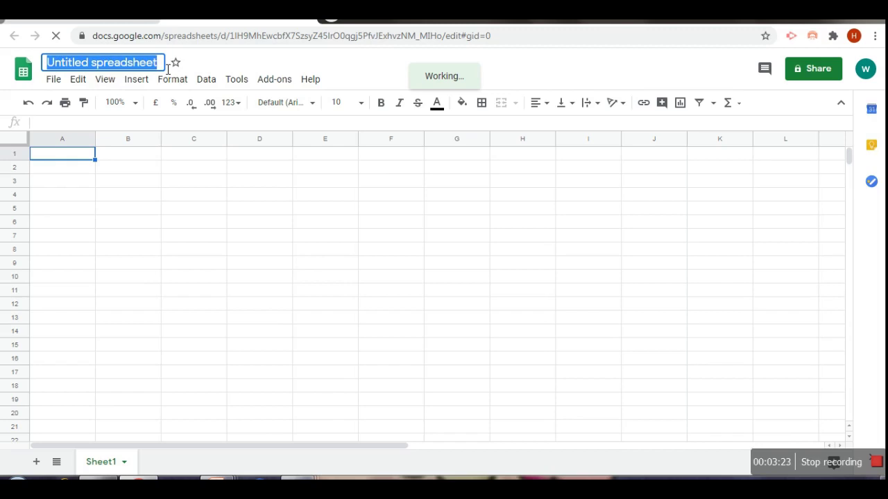
{"action": "type", "text": "AC"}
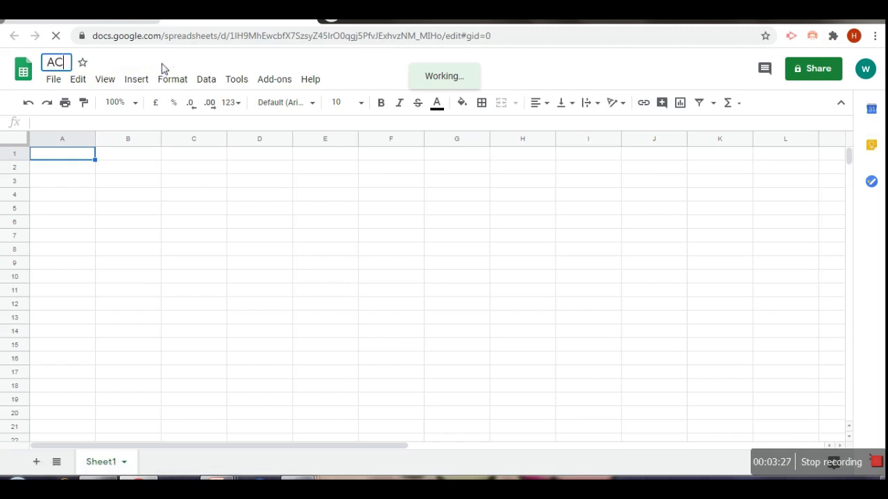
{"action": "type", "text": "ADEMIC"}
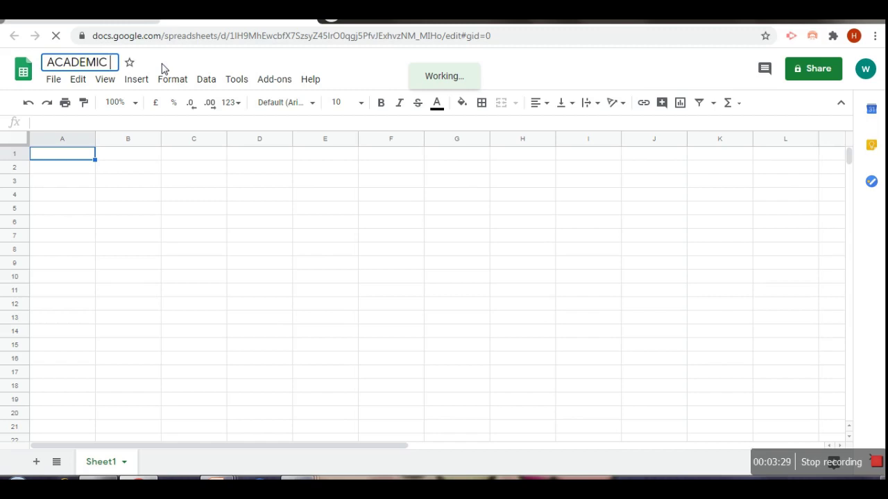
{"action": "type", "text": " REC"}
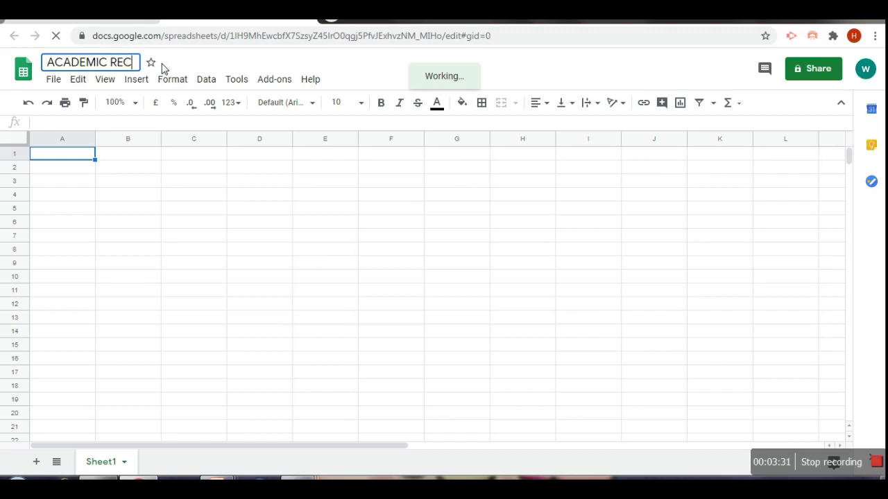
{"action": "type", "text": "ORD"}
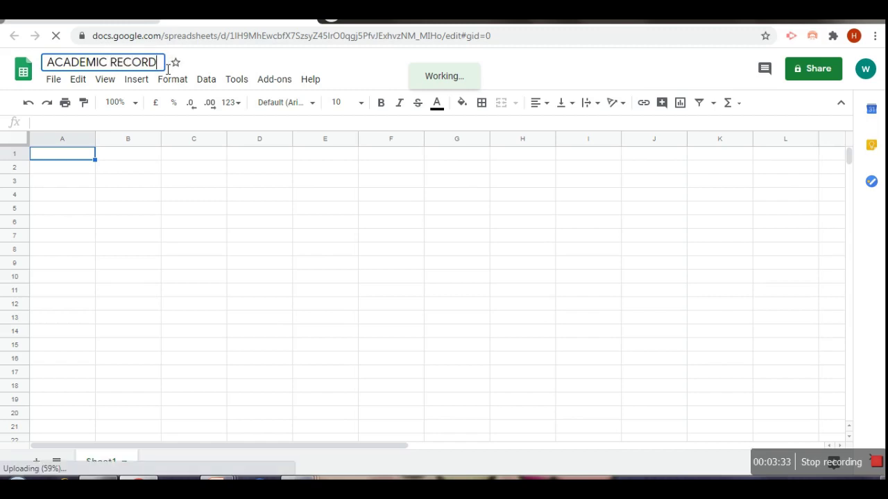
Step: Enter headers NAME, ROLL NO, ENGLISH, PUNJABI, HINDI in cells A1 to E1
{"action": "left_click", "coordinate": [125, 197]}
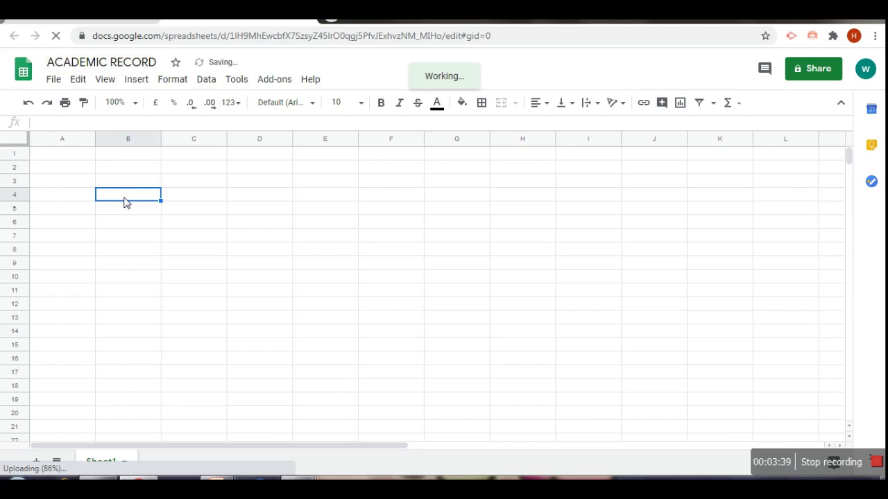
{"action": "left_click", "coordinate": [74, 156]}
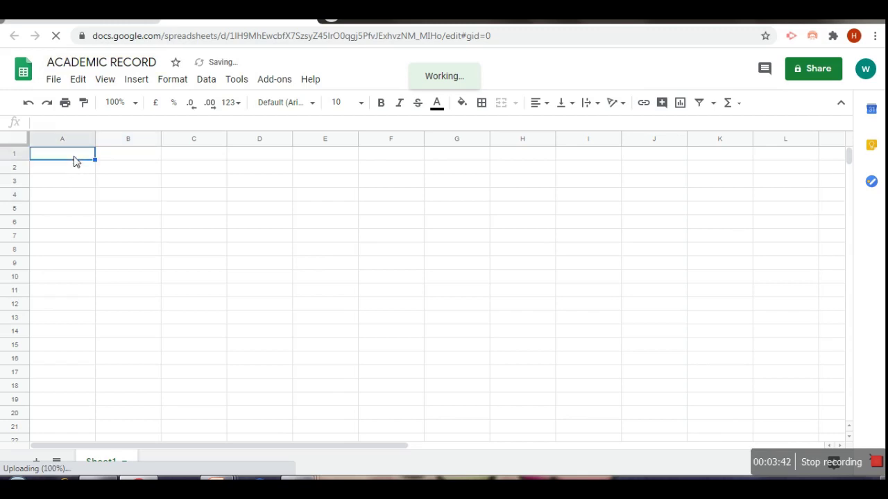
{"action": "type", "text": "NAME"}
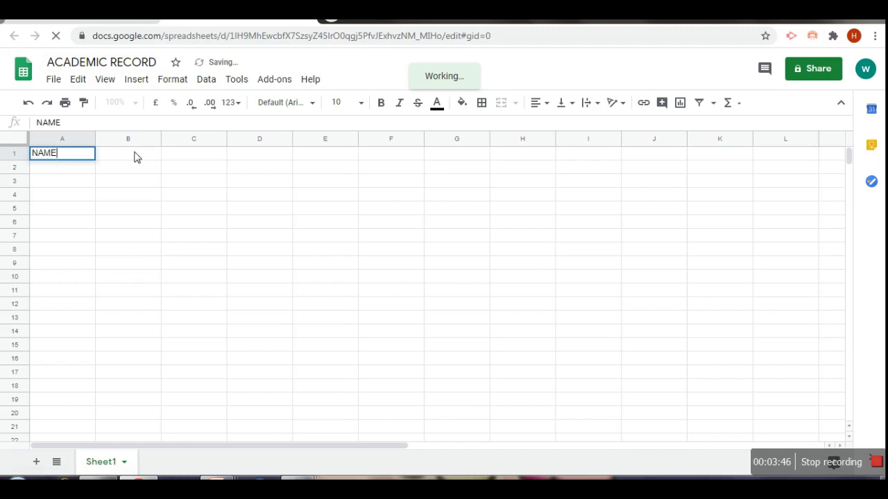
{"action": "left_click", "coordinate": [136, 157]}
{"action": "type", "text": "ROLL NO"}
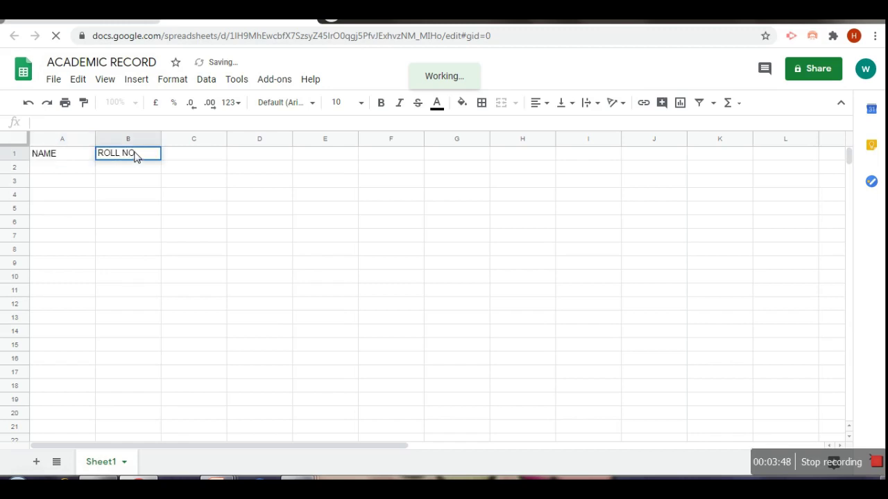
{"action": "left_click", "coordinate": [196, 157]}
{"action": "type", "text": "ENGLISH"}
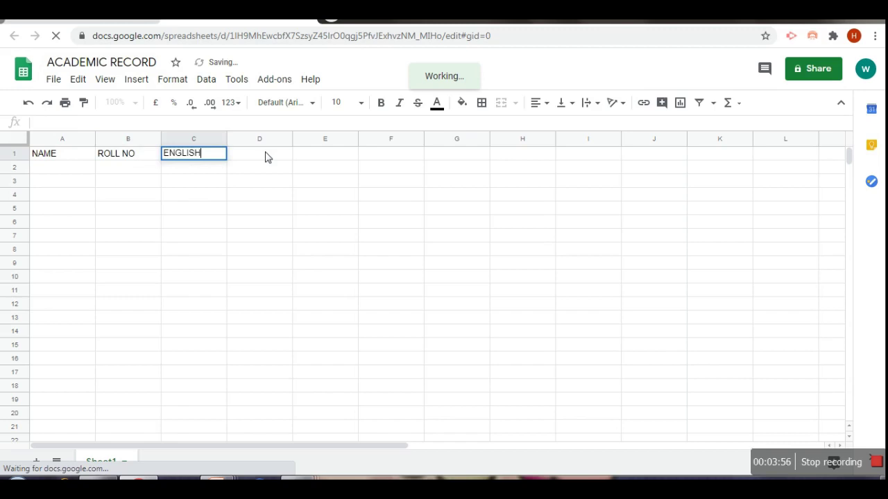
{"action": "key", "text": "Tab"}
{"action": "type", "text": "PUNJABI"}
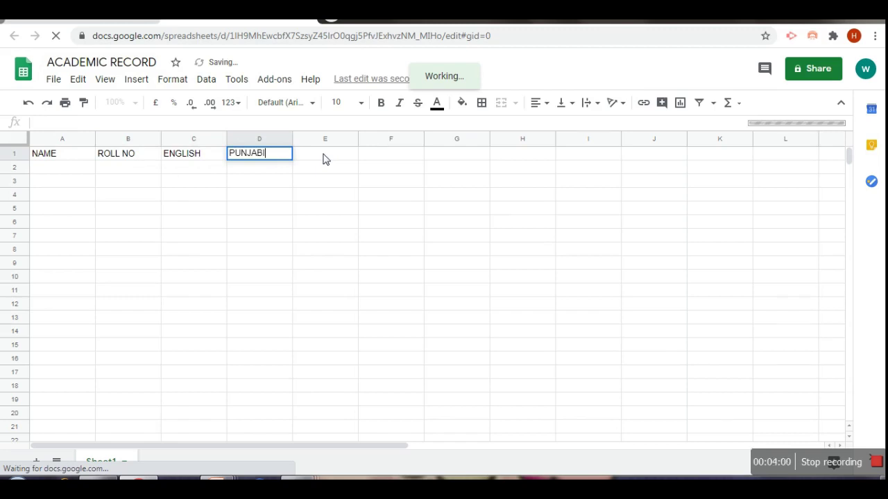
{"action": "key", "text": "Tab"}
{"action": "type", "text": "HINDI"}
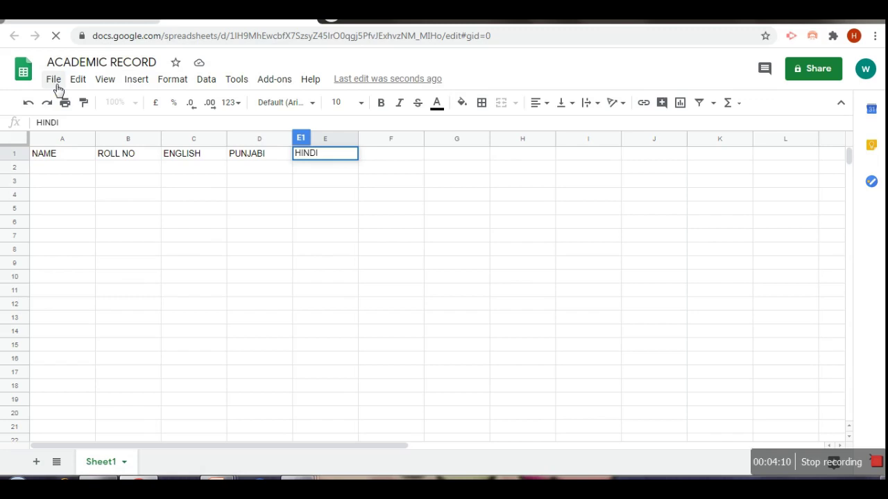
Step: Bring up the File menu to look through its options
{"action": "left_click", "coordinate": [59, 89]}
{"action": "left_click", "coordinate": [59, 89]}
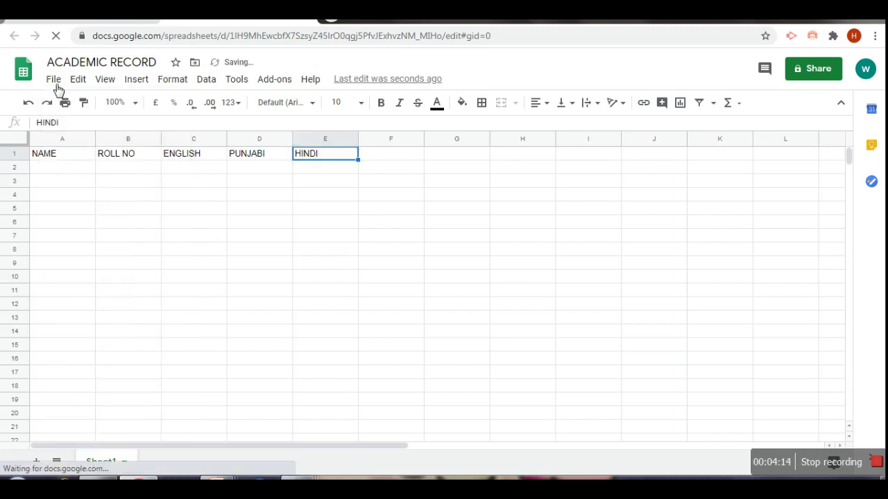
{"action": "left_click", "coordinate": [58, 89]}
{"action": "mouse_move", "coordinate": [76, 134]}
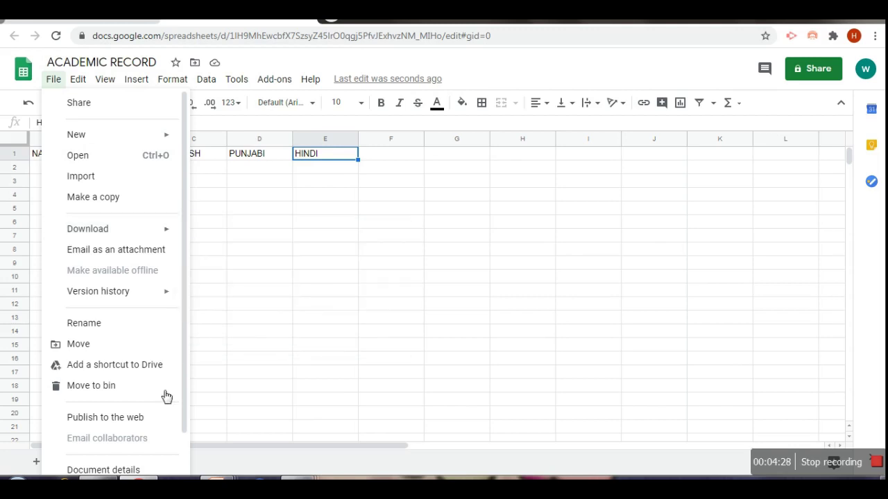
Step: Browse the Edit menu's commands while searching for the freeze options
{"action": "left_click", "coordinate": [78, 81]}
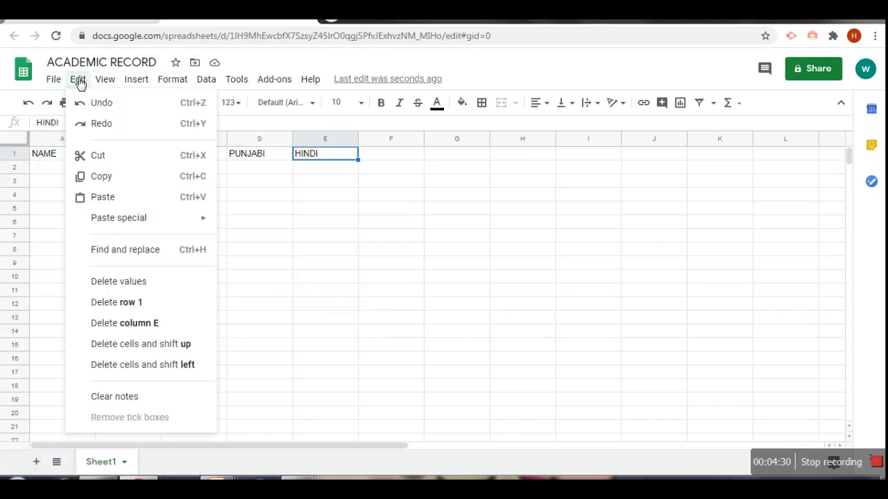
{"action": "left_click", "coordinate": [78, 82]}
{"action": "left_click", "coordinate": [79, 81]}
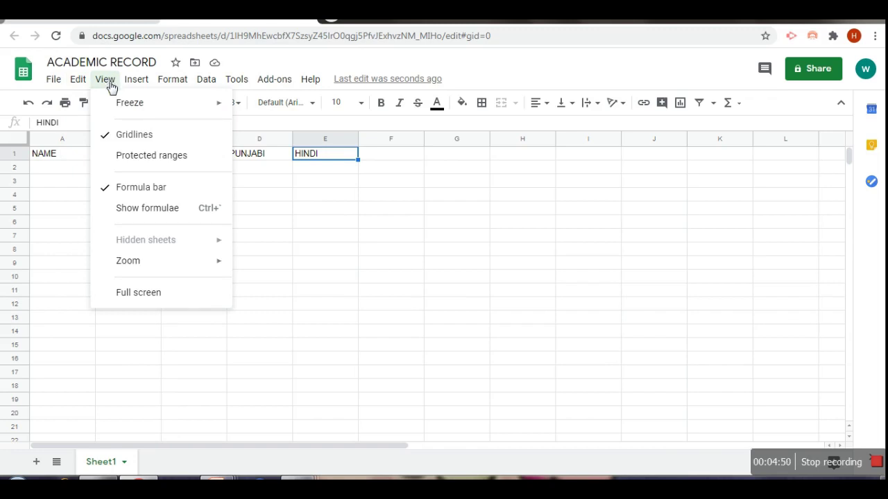
{"action": "mouse_move", "coordinate": [130, 104]}
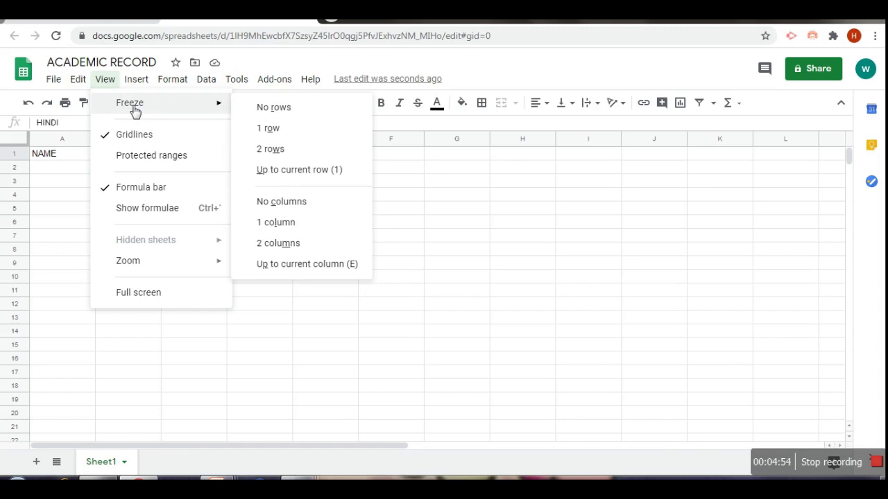
Step: Dismiss the freeze submenu without choosing an option, then scroll down and back to the top
{"action": "left_click", "coordinate": [425, 199]}
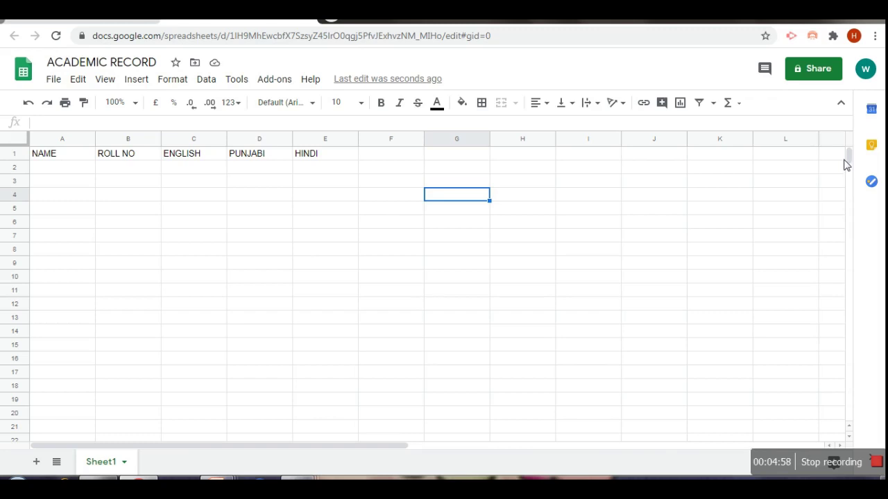
{"action": "left_click_drag", "start_coordinate": [847, 162], "coordinate": [853, 278]}
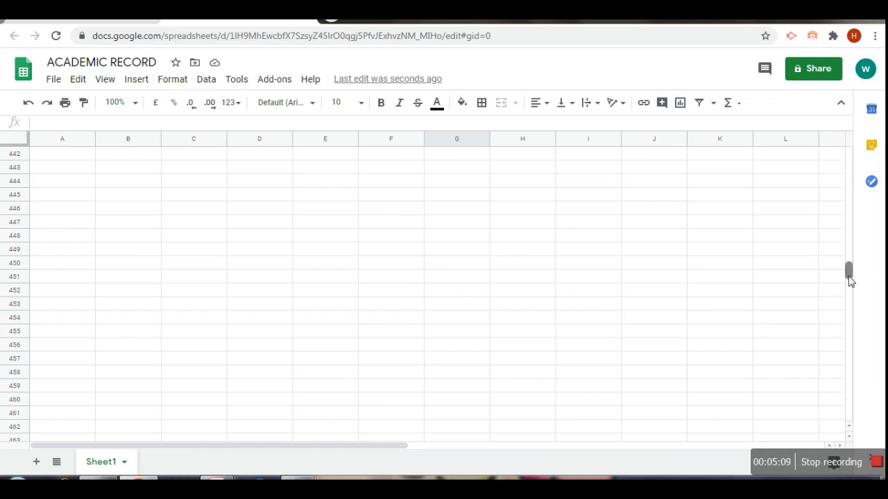
{"action": "mouse_move", "coordinate": [850, 280]}
{"action": "left_mouse_down"}
{"action": "mouse_move", "coordinate": [853, 356]}
{"action": "mouse_move", "coordinate": [851, 154]}
{"action": "left_mouse_up"}
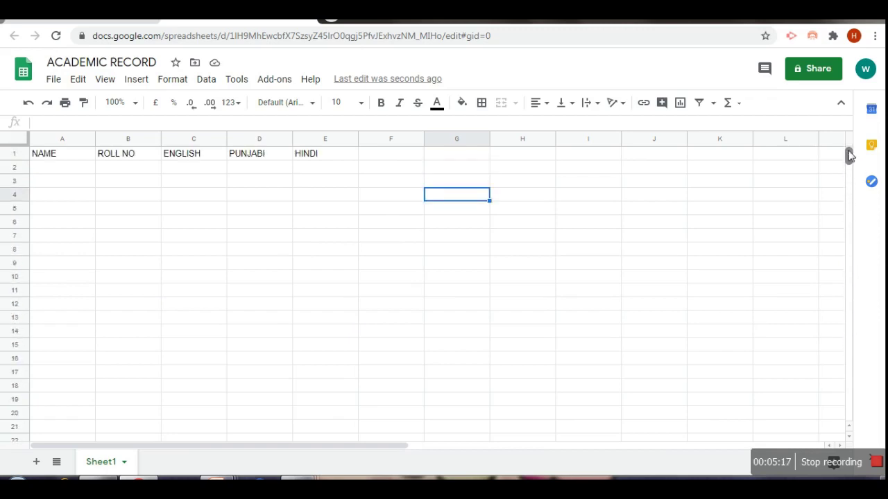
Step: Freeze row 1 via View > Freeze > 1 row and scroll down to confirm the headers stay fixed
{"action": "left_click", "coordinate": [111, 81]}
{"action": "mouse_move", "coordinate": [130, 103]}
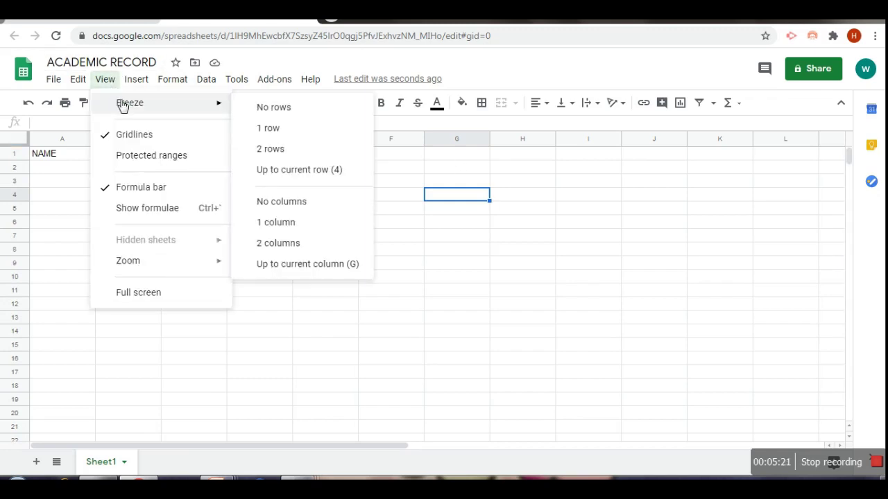
{"action": "key", "text": "alt+o"}
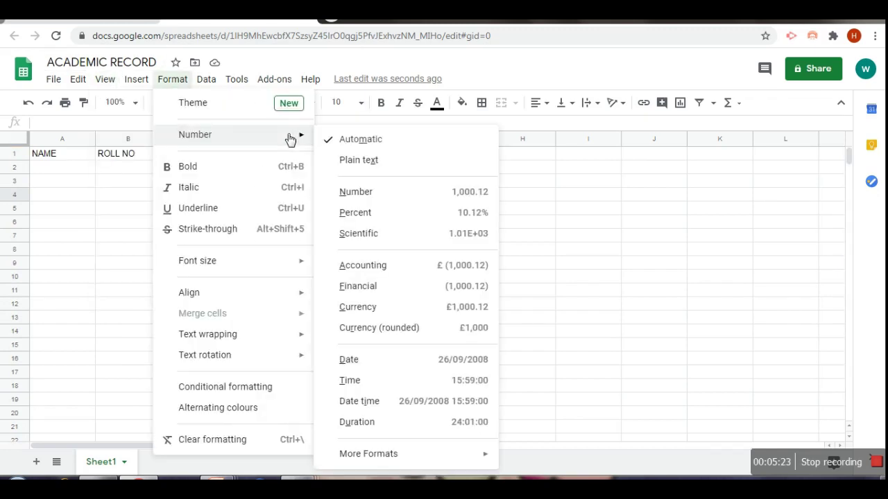
{"action": "left_click", "coordinate": [113, 81]}
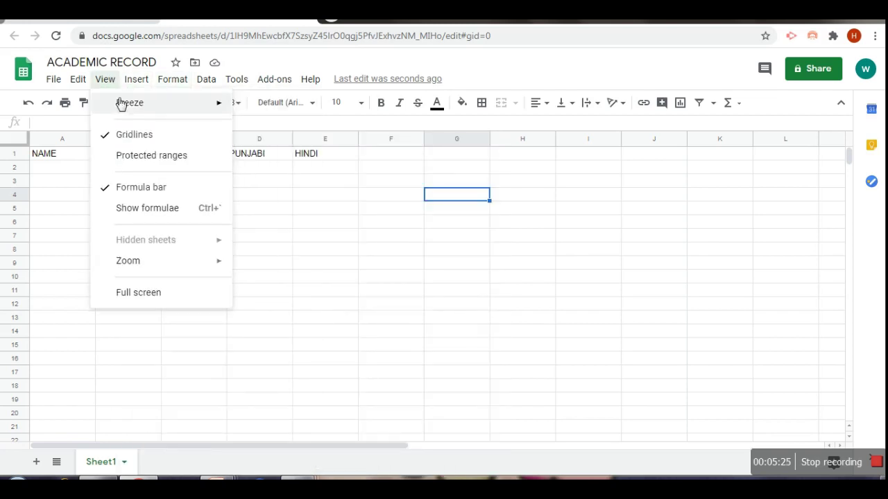
{"action": "mouse_move", "coordinate": [129, 103]}
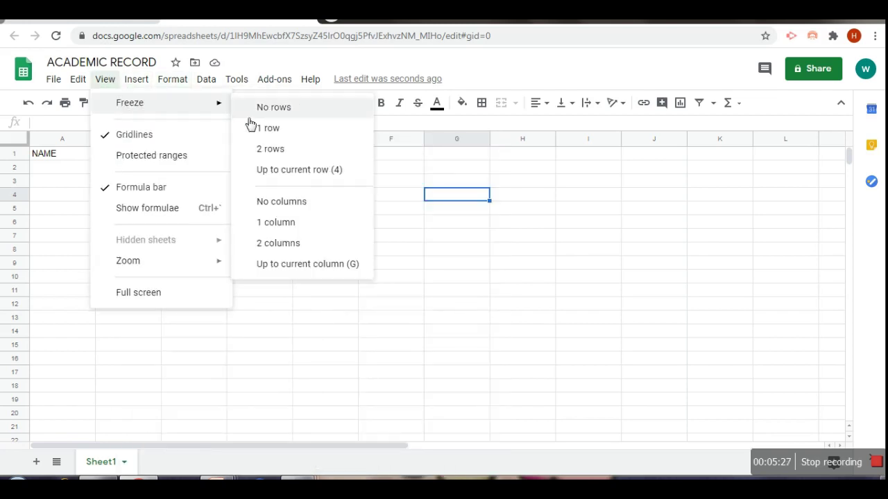
{"action": "left_click", "coordinate": [268, 129]}
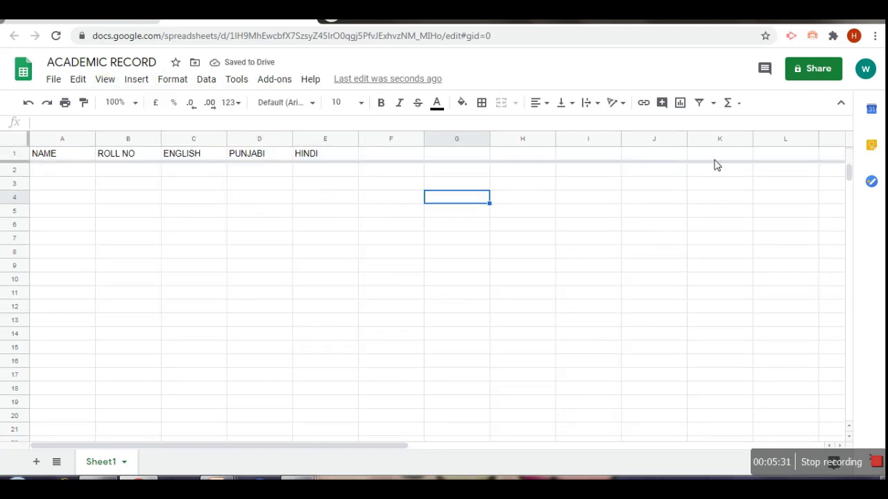
{"action": "scroll", "coordinate": [850, 191], "scroll_direction": "down", "scroll_amount": 5}
{"action": "left_click_drag", "start_coordinate": [849, 186], "coordinate": [857, 258]}
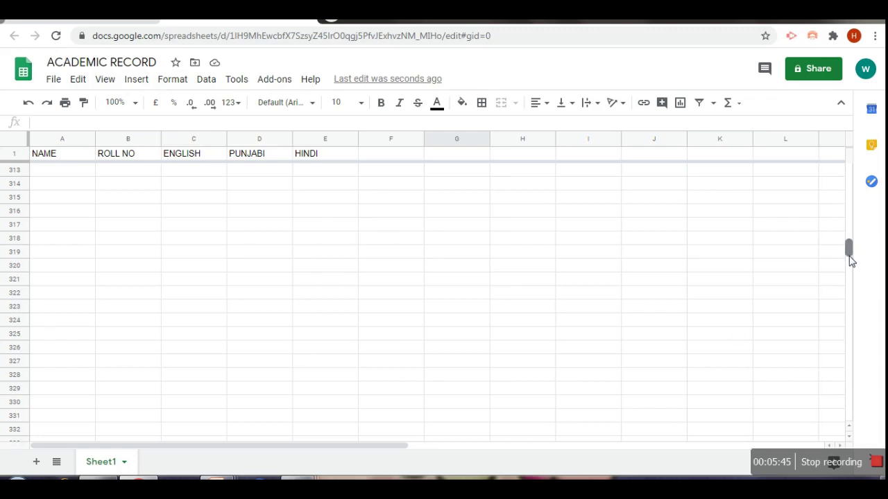
{"action": "left_click_drag", "start_coordinate": [850, 256], "coordinate": [853, 354]}
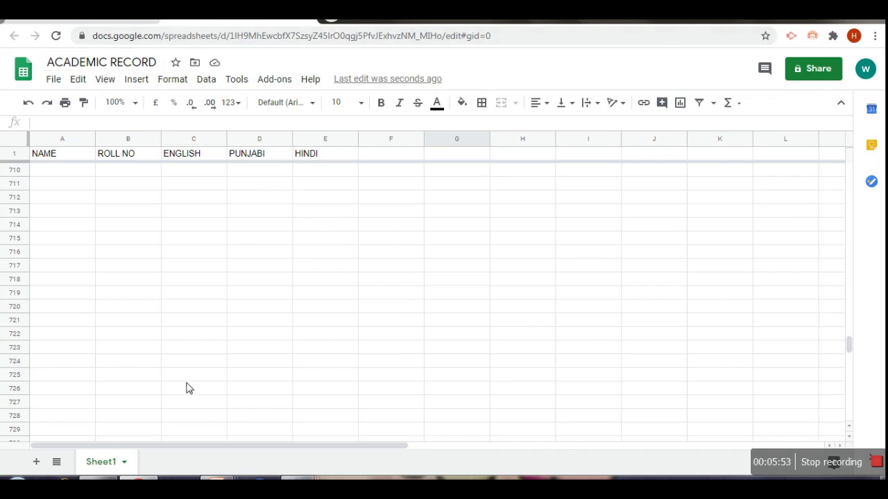
{"action": "left_click_drag", "start_coordinate": [186, 448], "coordinate": [425, 437]}
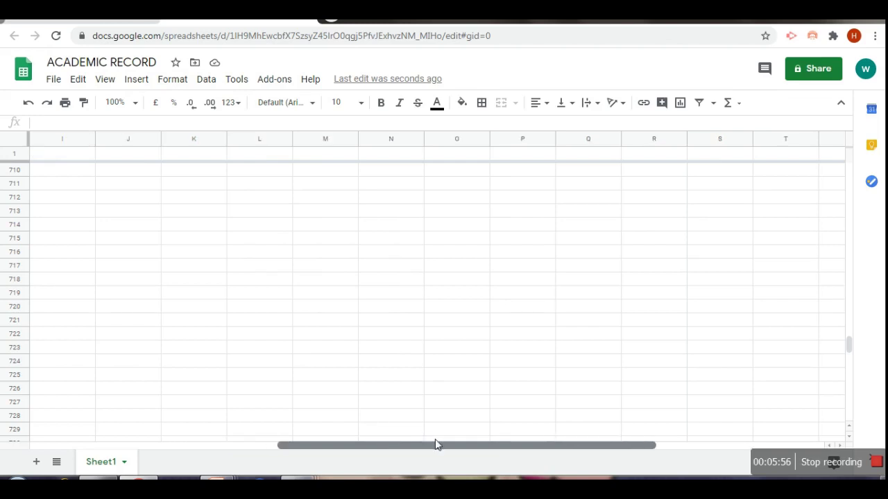
{"action": "left_click_drag", "start_coordinate": [425, 437], "coordinate": [213, 429]}
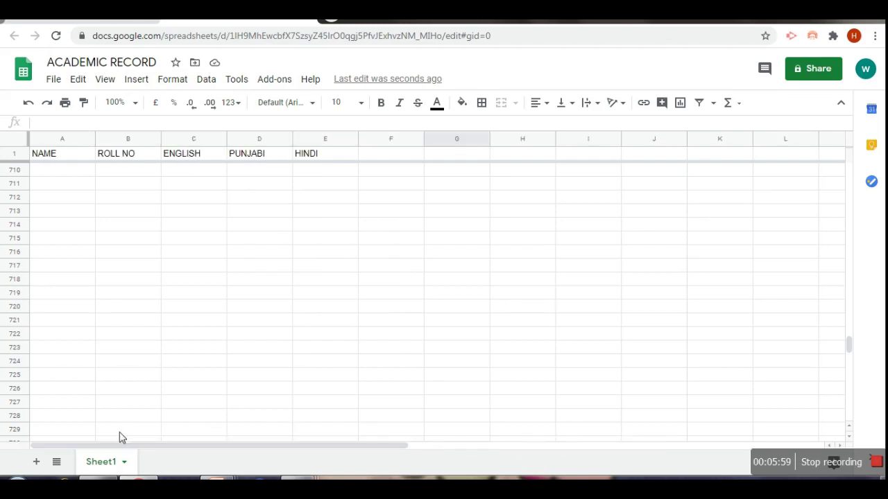
Step: Freeze column A via View > Freeze > 1 column and scroll sideways to confirm NAME stays put
{"action": "left_click", "coordinate": [116, 85]}
{"action": "mouse_move", "coordinate": [129, 102]}
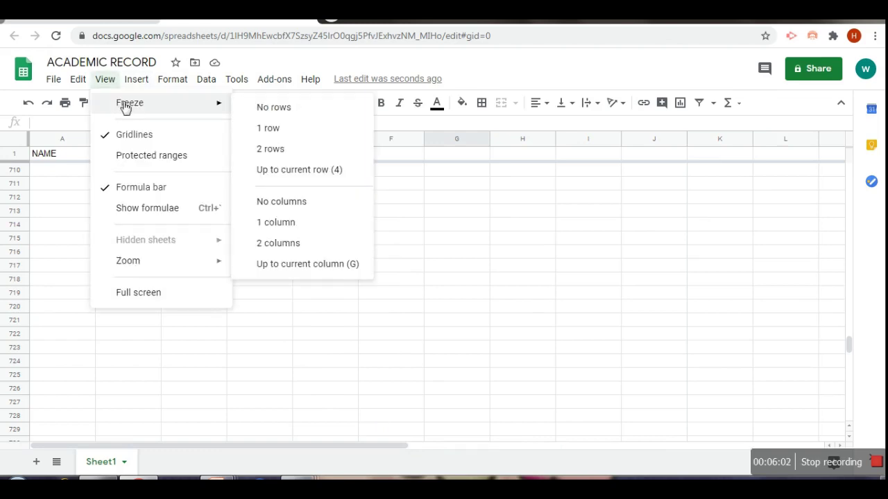
{"action": "left_click", "coordinate": [268, 229]}
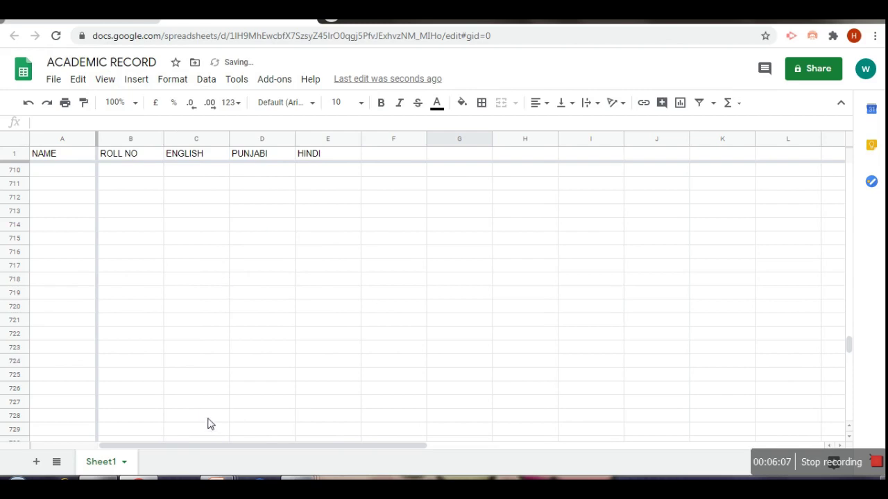
{"action": "mouse_move", "coordinate": [214, 447]}
{"action": "left_mouse_down"}
{"action": "mouse_move", "coordinate": [388, 419]}
{"action": "mouse_move", "coordinate": [620, 416]}
{"action": "left_mouse_up"}
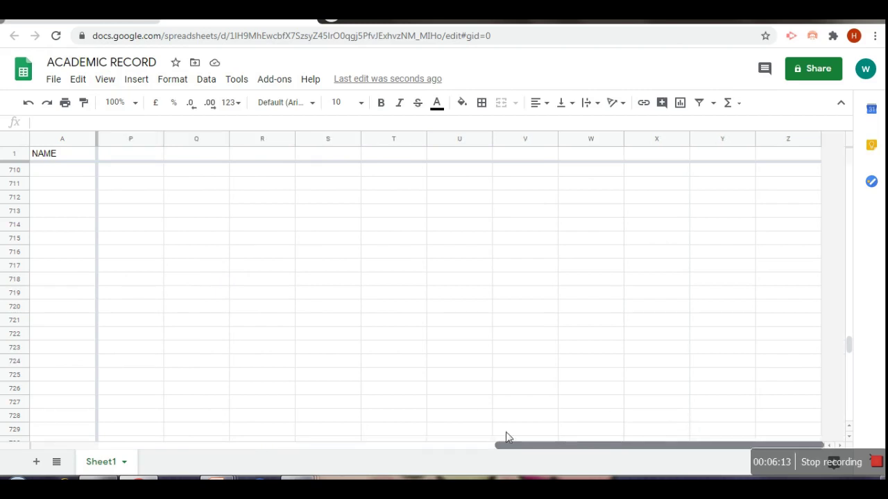
{"action": "left_click_drag", "start_coordinate": [506, 437], "coordinate": [99, 432]}
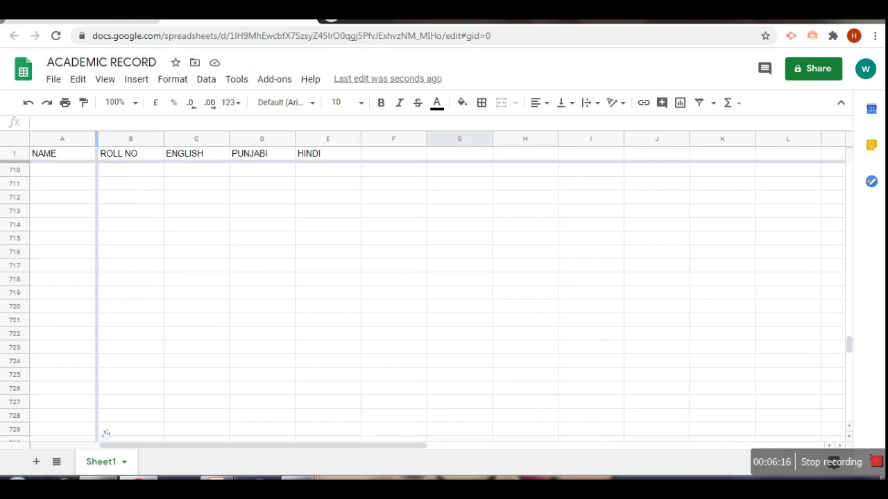
{"action": "left_click", "coordinate": [111, 81]}
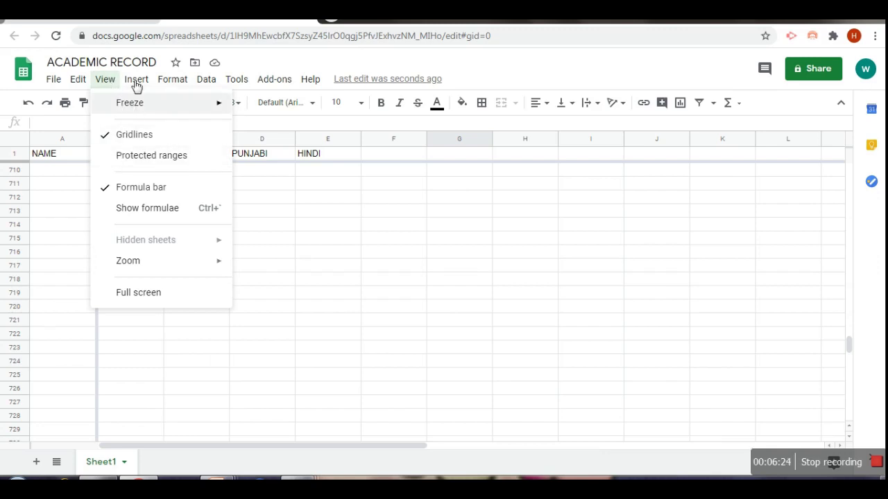
{"action": "left_click", "coordinate": [137, 82]}
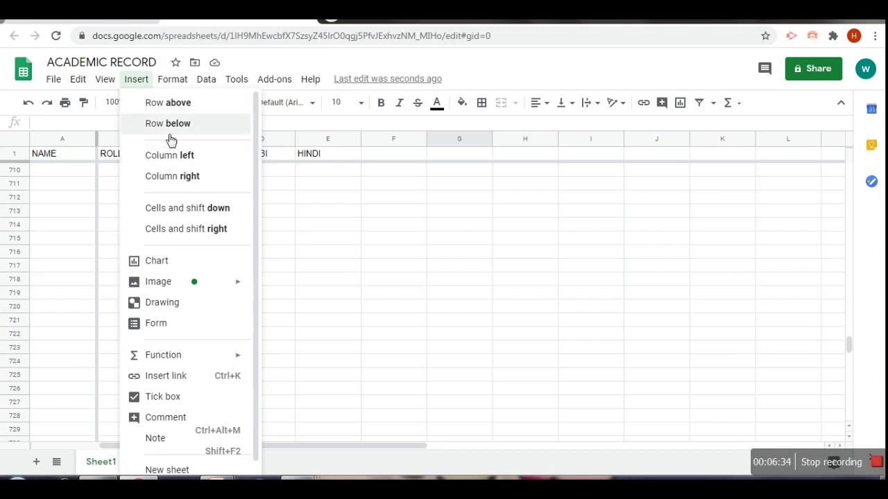
{"action": "left_click", "coordinate": [174, 80]}
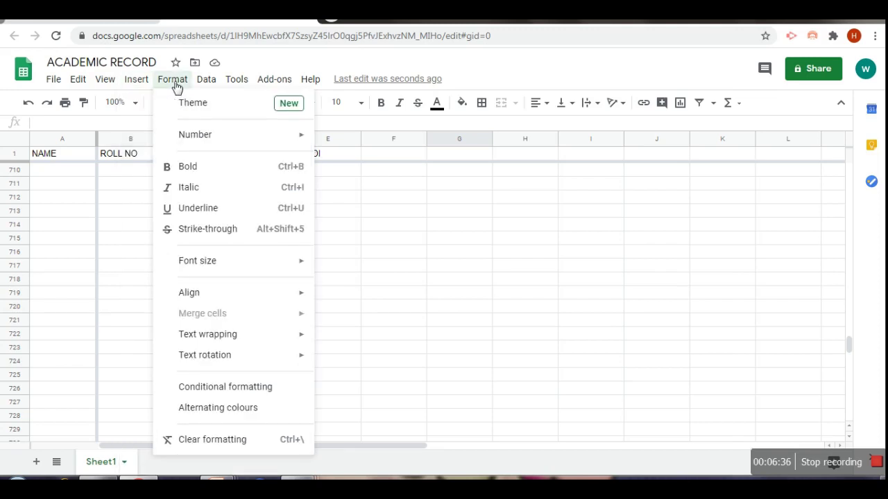
{"action": "left_click", "coordinate": [210, 82]}
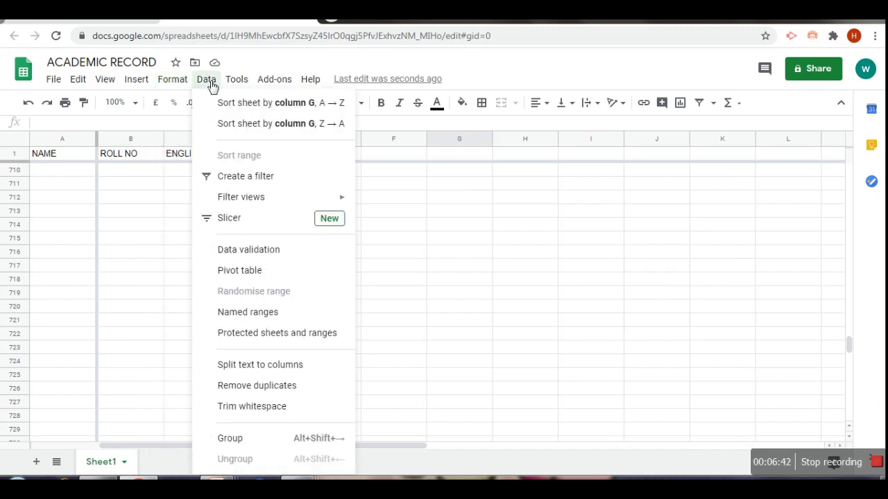
{"action": "left_click", "coordinate": [236, 83]}
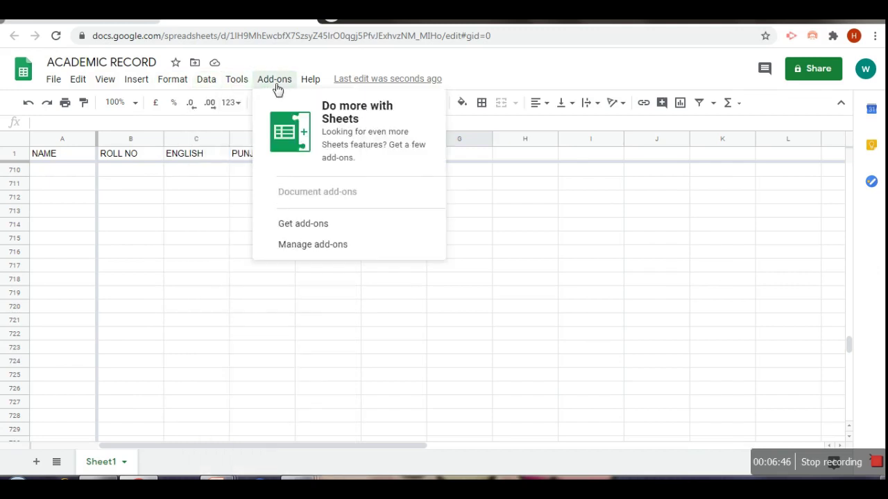
{"action": "left_click", "coordinate": [219, 243]}
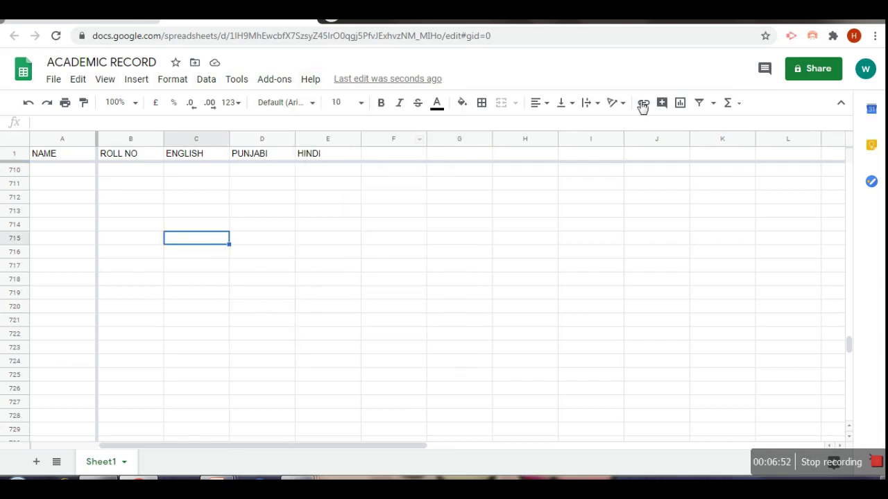
Step: Open the ACADEMIC RECORD sharing dialog with the top-right Share button
{"action": "left_click", "coordinate": [815, 72]}
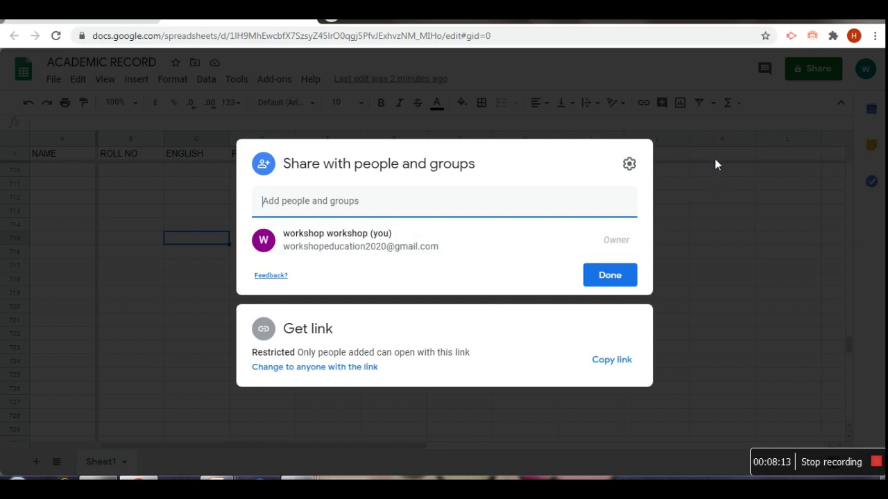
Step: Dismiss the sharing dialog with Done, leaving link access restricted
{"action": "left_click", "coordinate": [593, 279]}
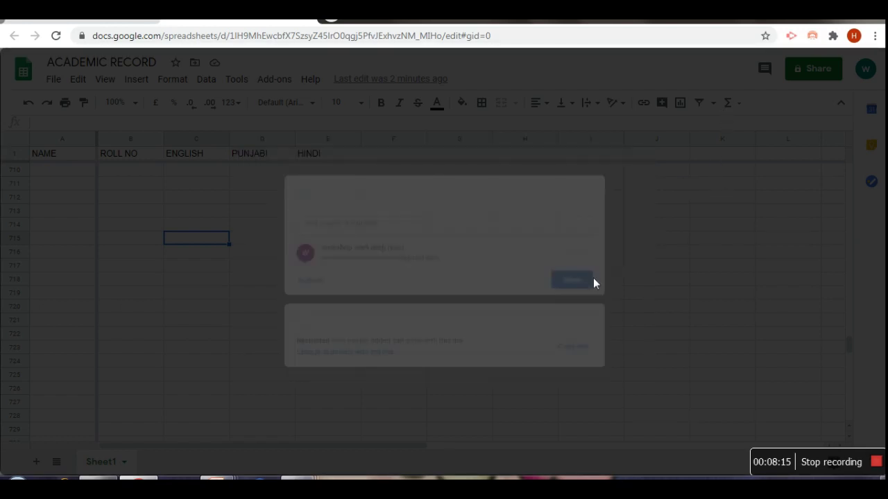